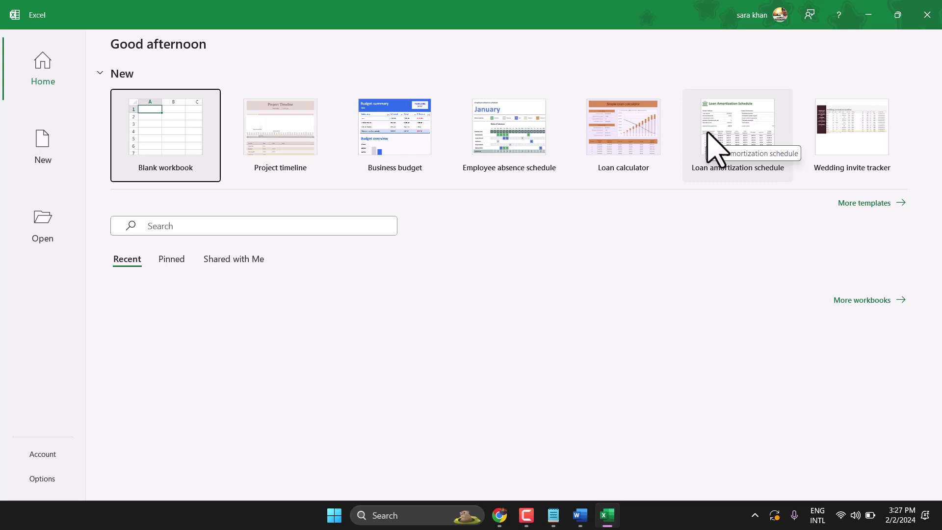
Step: Create a new Excel workbook from the Loan amortization schedule template
left_click(709, 134)
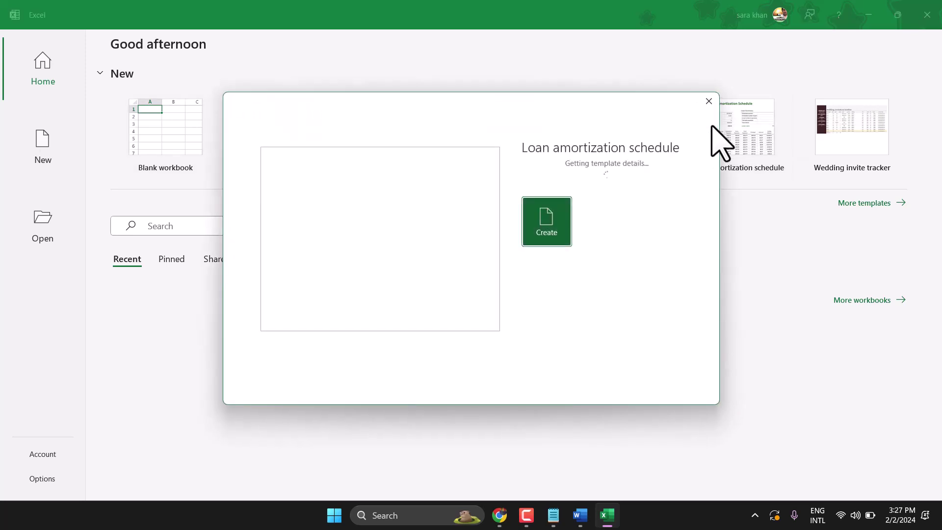
left_click(538, 356)
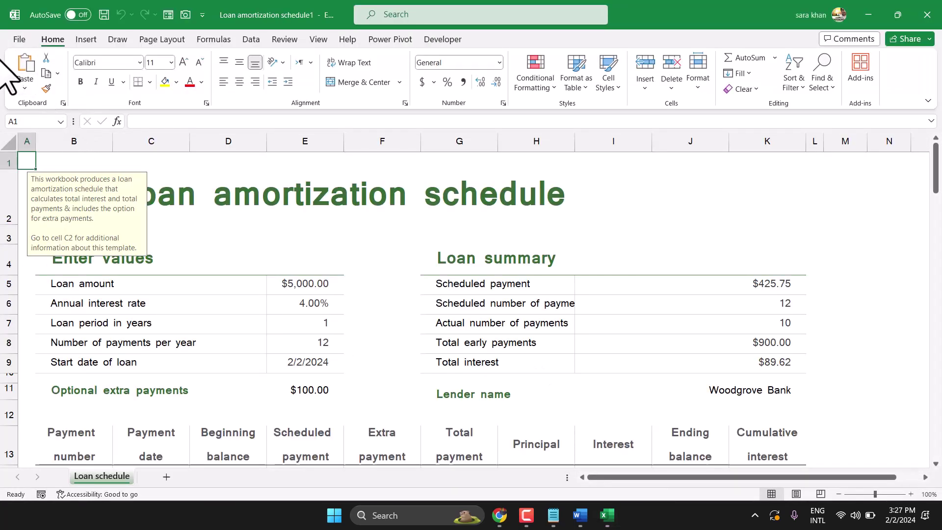
Step: Save the workbook as 'Loan amortization schedule1' in this PC's Desktop folder
left_click(19, 41)
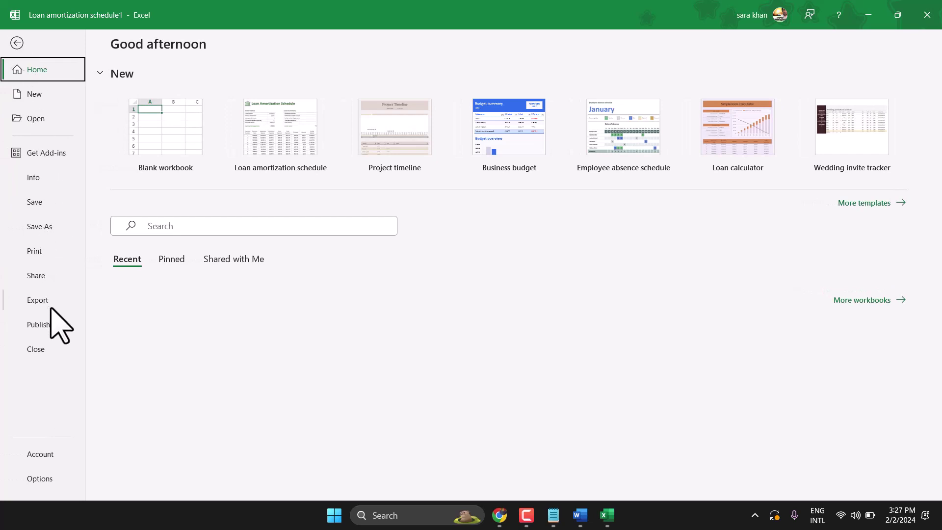
left_click(46, 228)
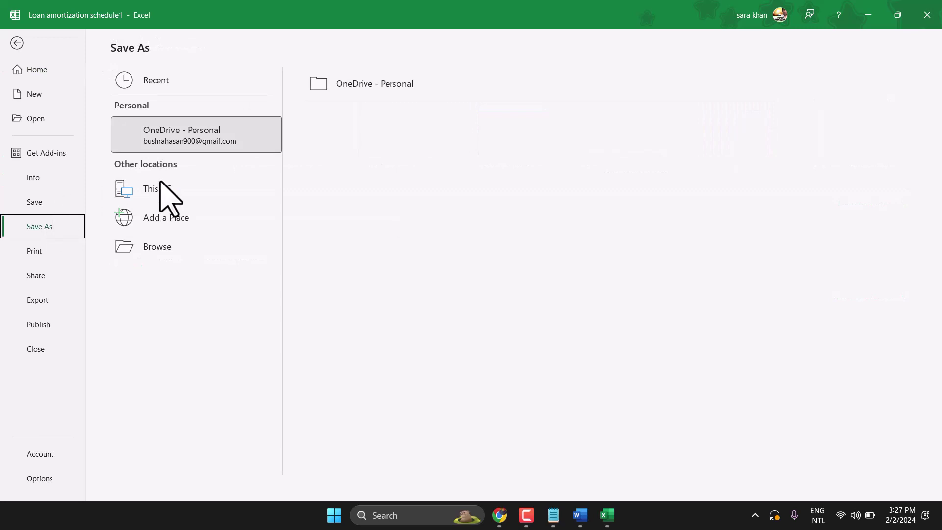
left_click(163, 186)
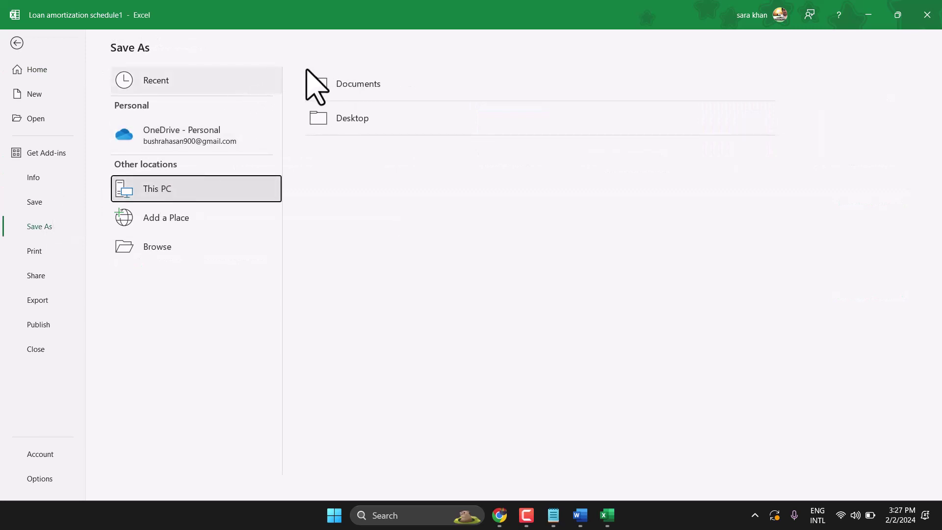
left_click(359, 126)
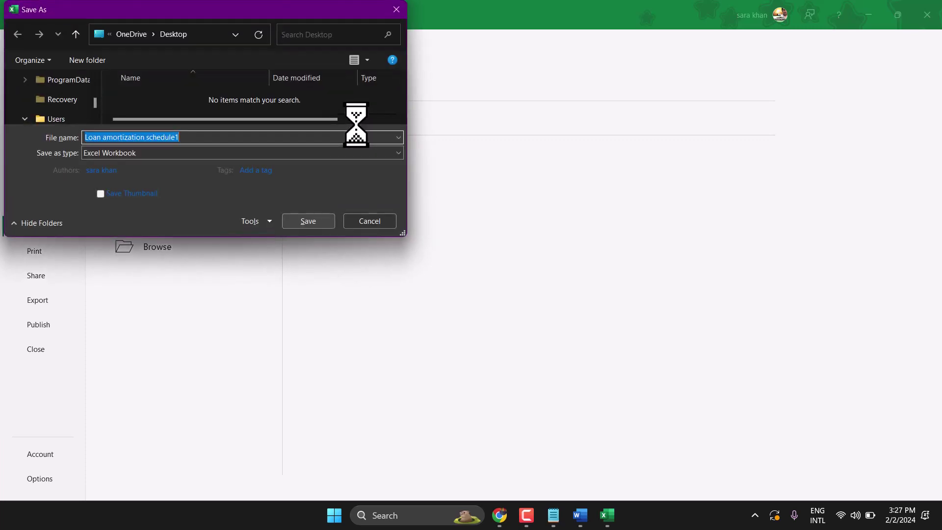
left_click(311, 223)
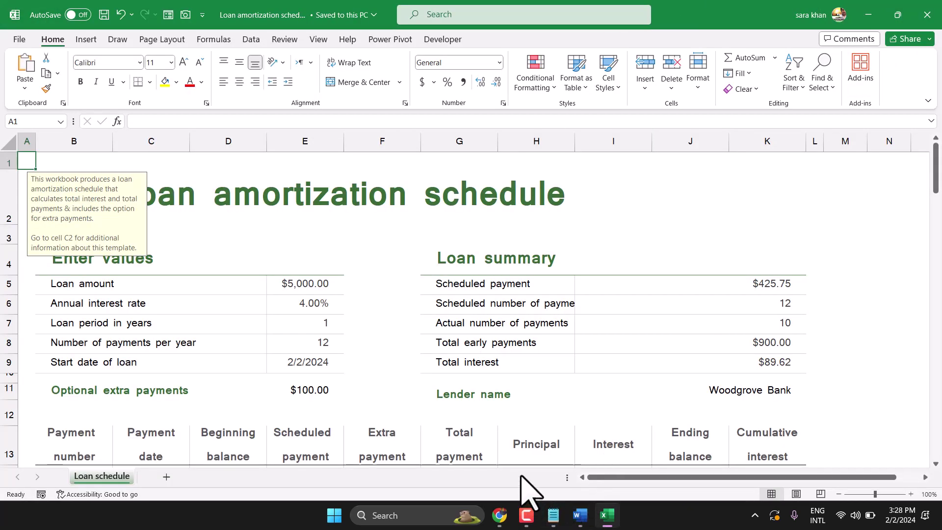
Step: Switch to Chrome and launch Google Drive from the Google apps grid
left_click(338, 517)
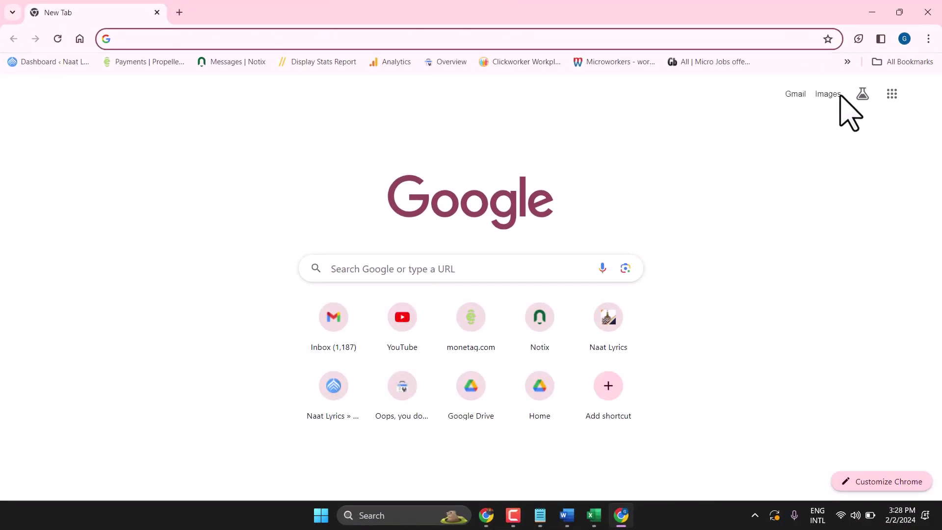
left_click(893, 96)
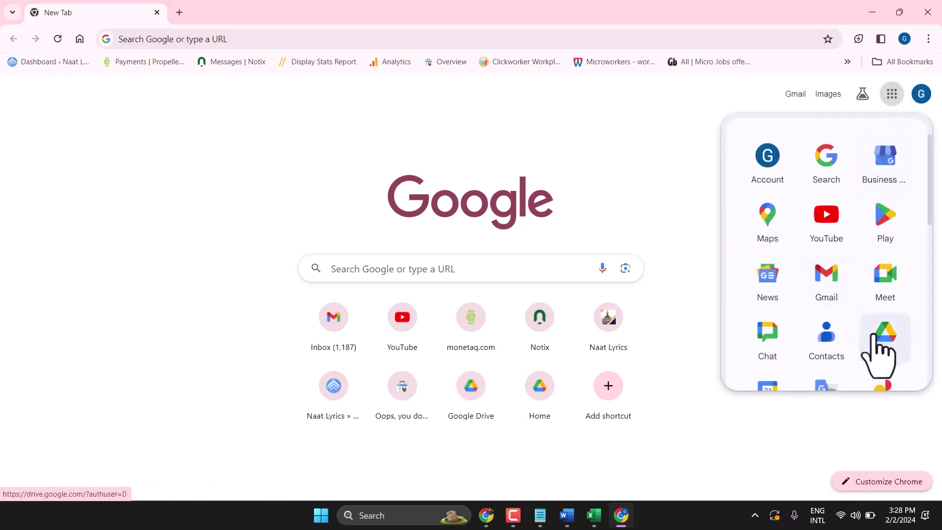
left_click(888, 346)
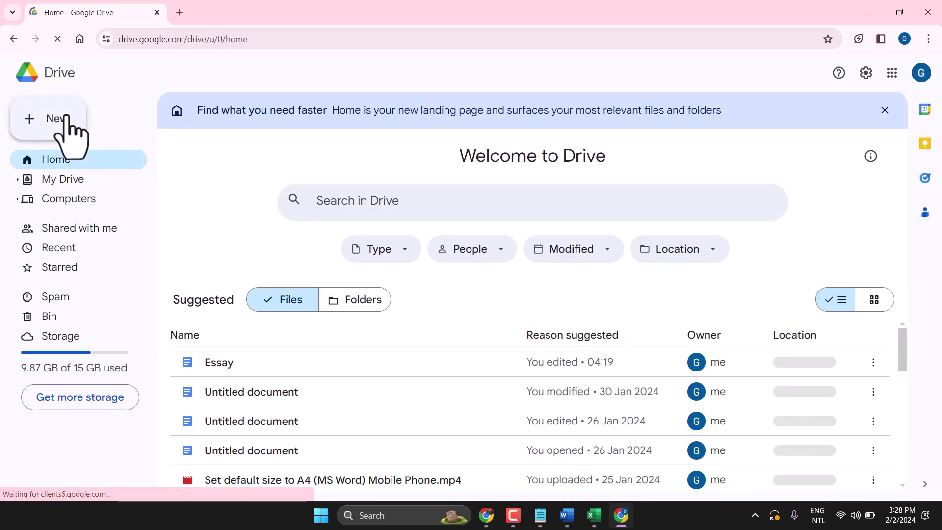
Step: Upload 'Loan amortization schedule1' from the Desktop through New > File upload
left_click(63, 130)
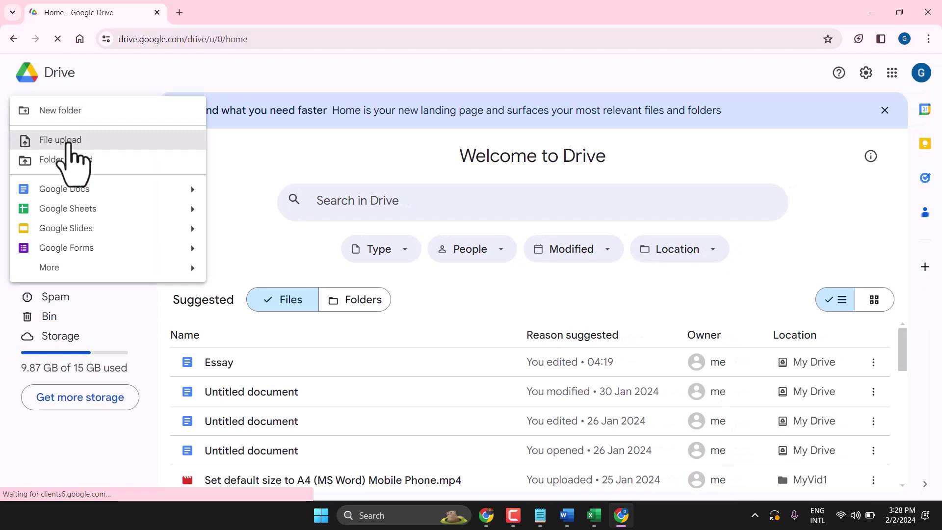
left_click(72, 144)
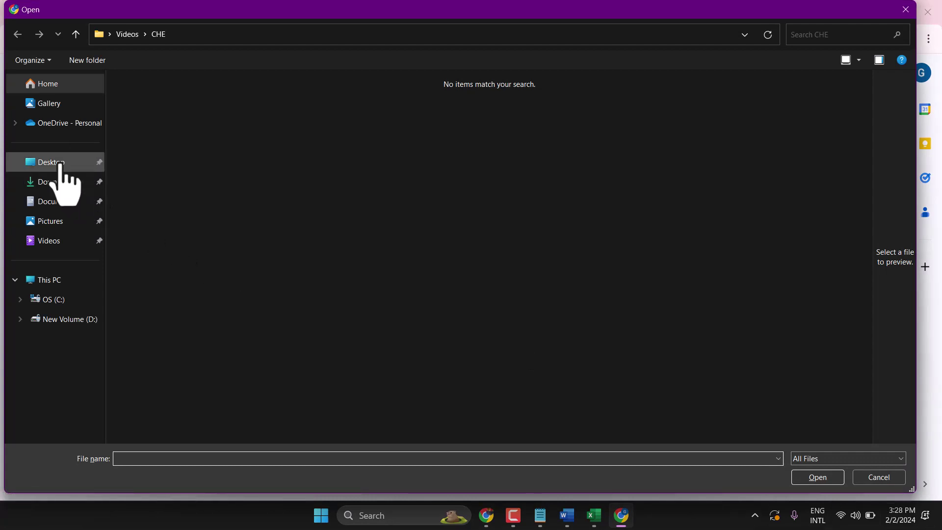
left_click(58, 161)
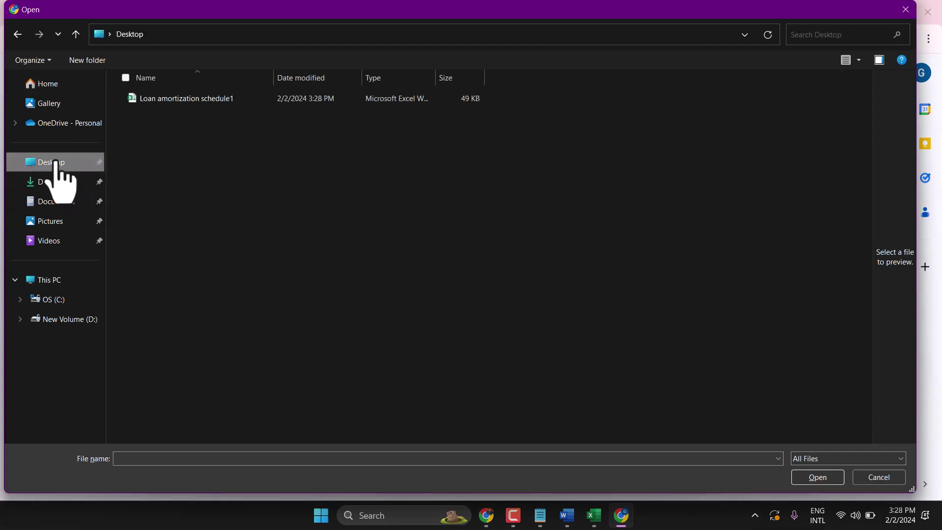
mouse_move(186, 99)
double_click(177, 100)
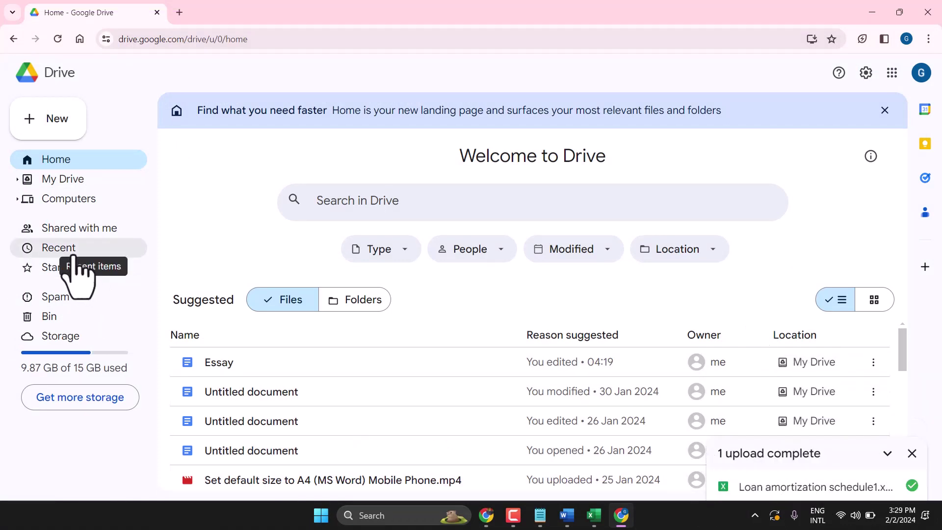
Step: Open the uploaded 'Loan amortization schedule1' from Recent with Google Sheets
left_click(61, 252)
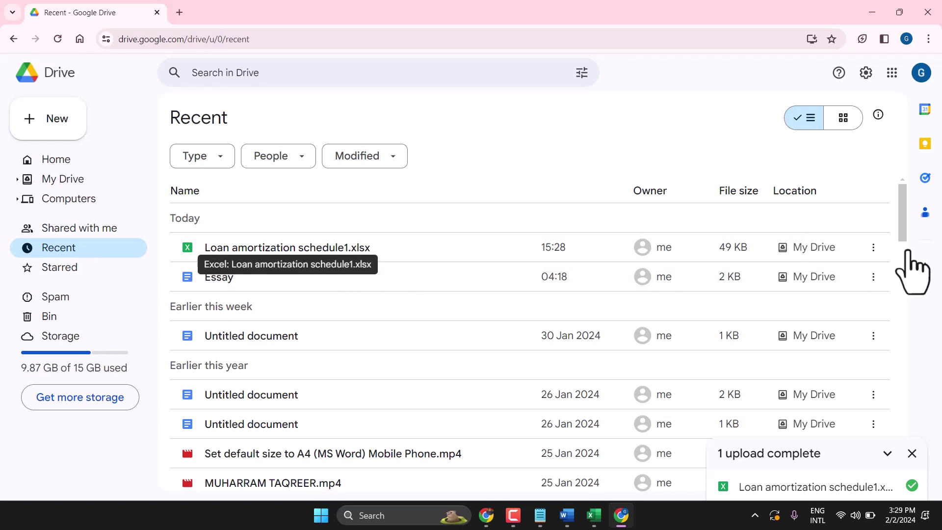
left_click(874, 248)
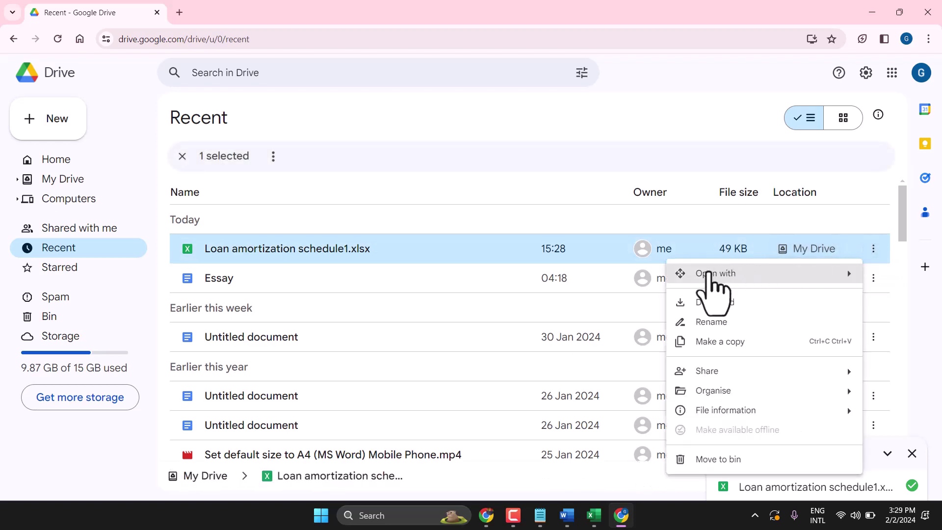
mouse_move(758, 273)
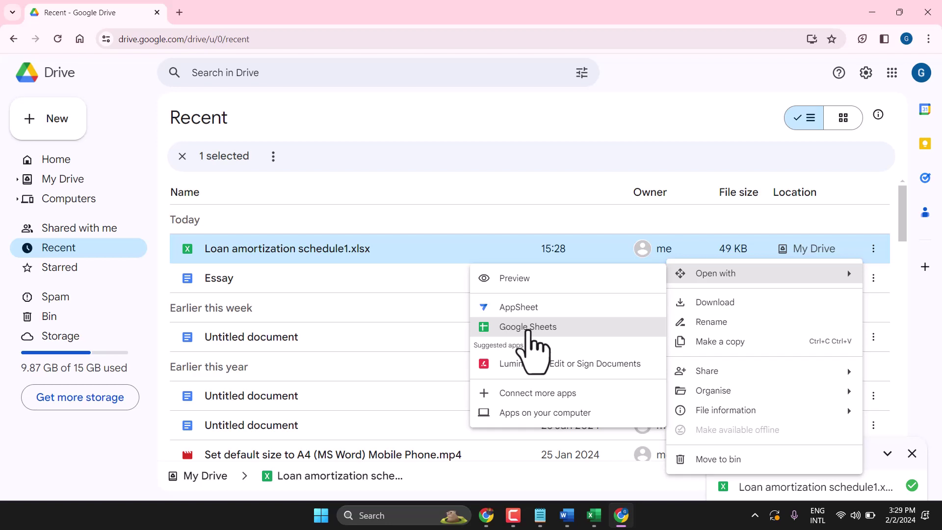
left_click(529, 333)
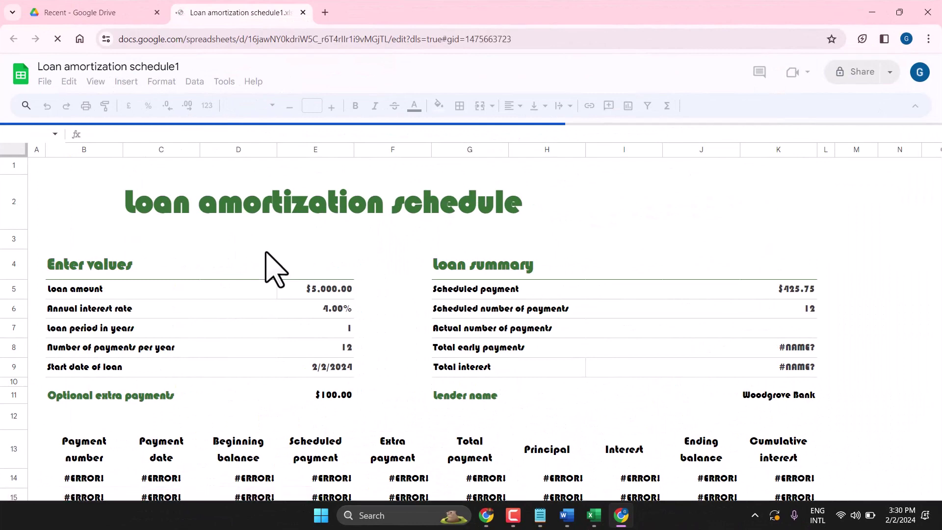
scroll(274, 269, "down", 5)
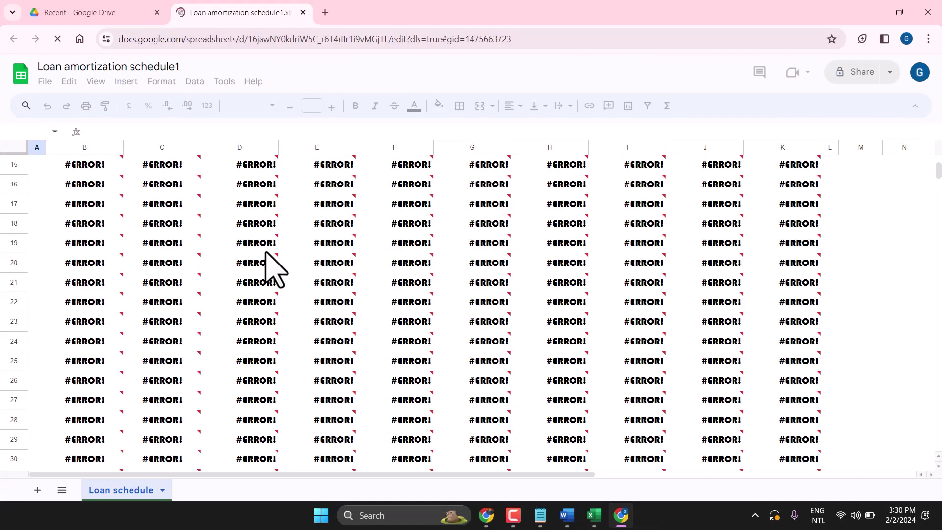
scroll(275, 268, "up", 3)
scroll(274, 268, "up", 2)
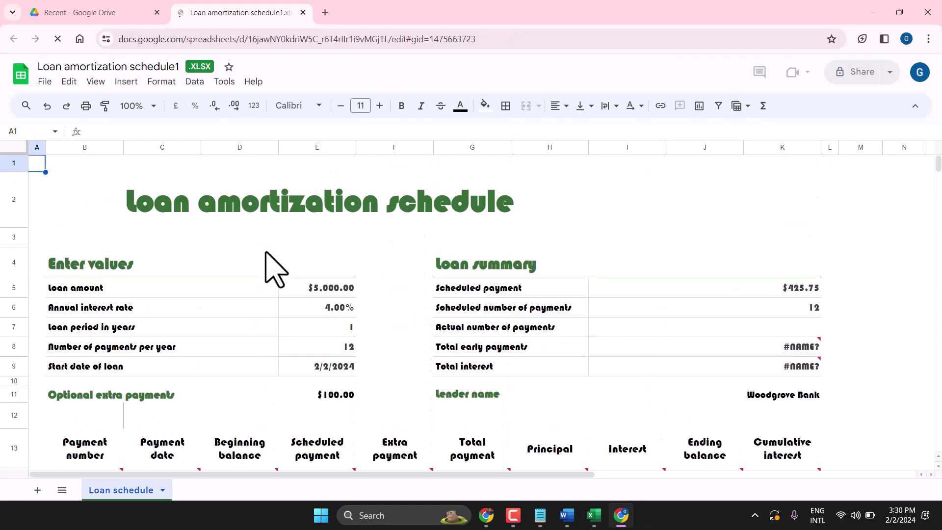
scroll(274, 269, "down", 2)
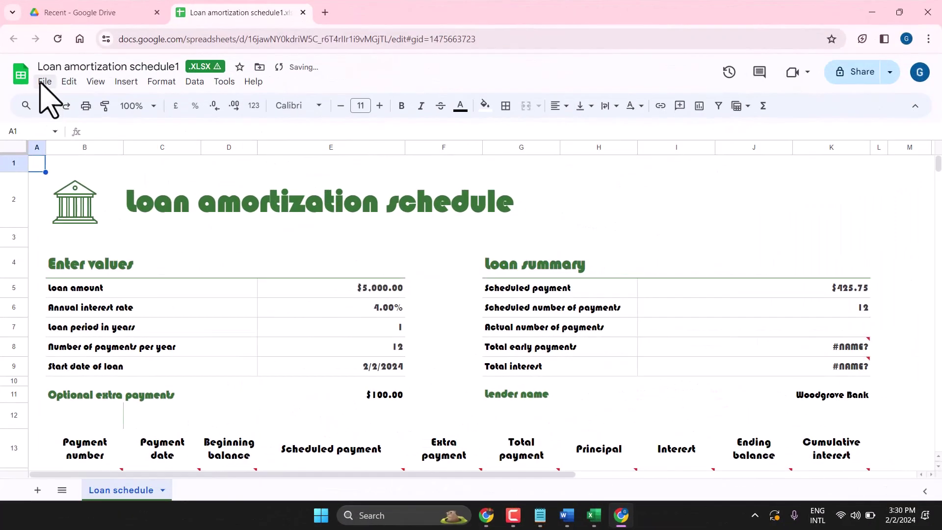
Step: Open the File menu of the converted 'Loan amortization schedule1' spreadsheet
left_click(44, 83)
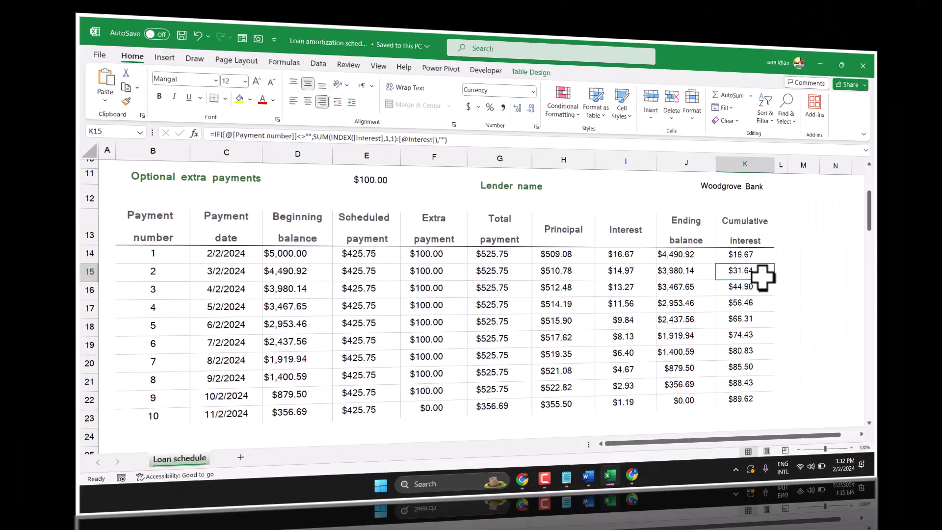
Step: Copy the entire Excel loan schedule worksheet, then switch back to Chrome
key("ctrl+a")
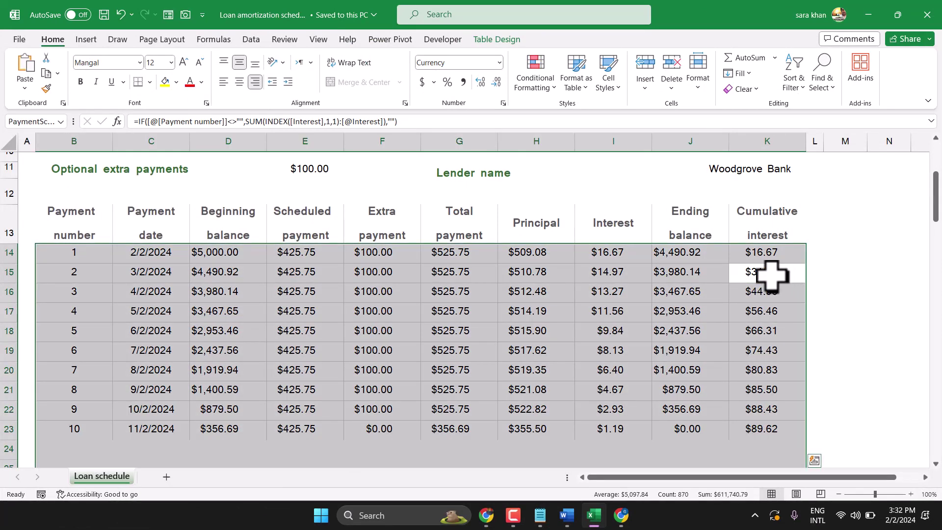
key("ctrl+c")
left_click(326, 201)
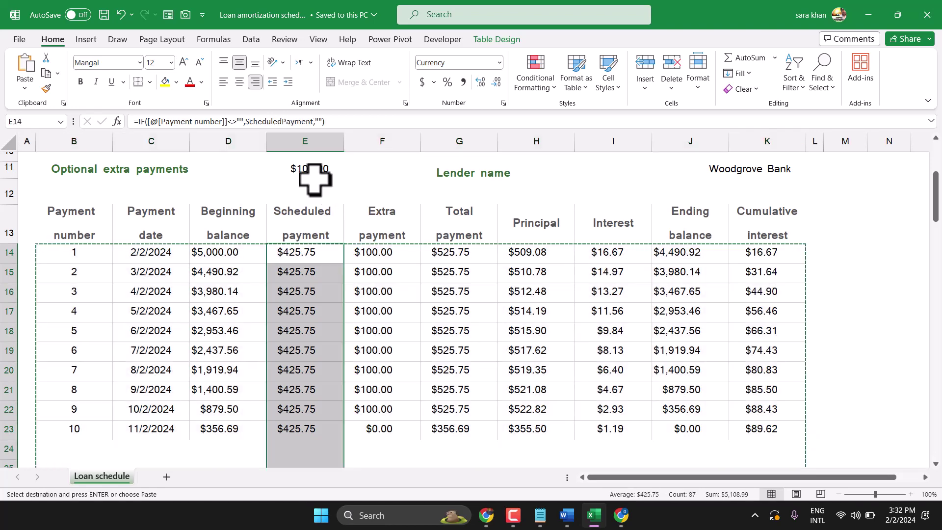
left_click(315, 177)
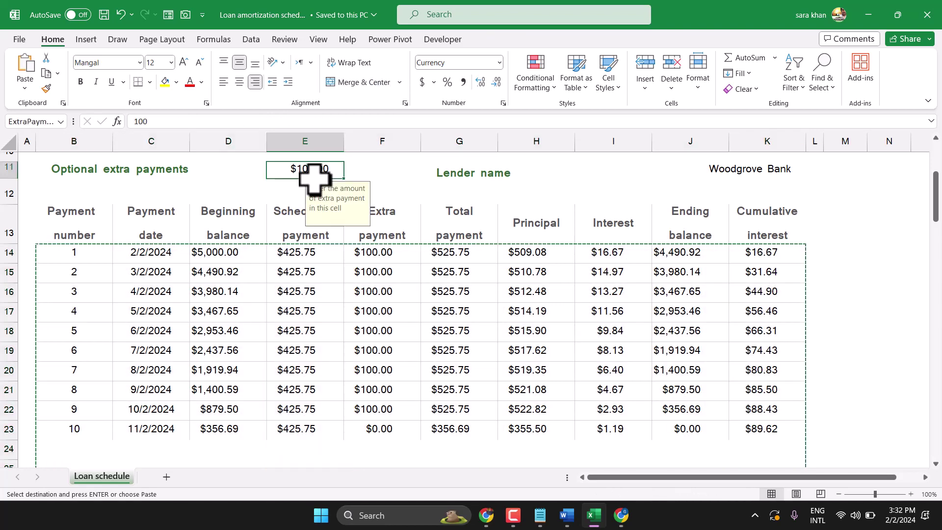
left_click(11, 142)
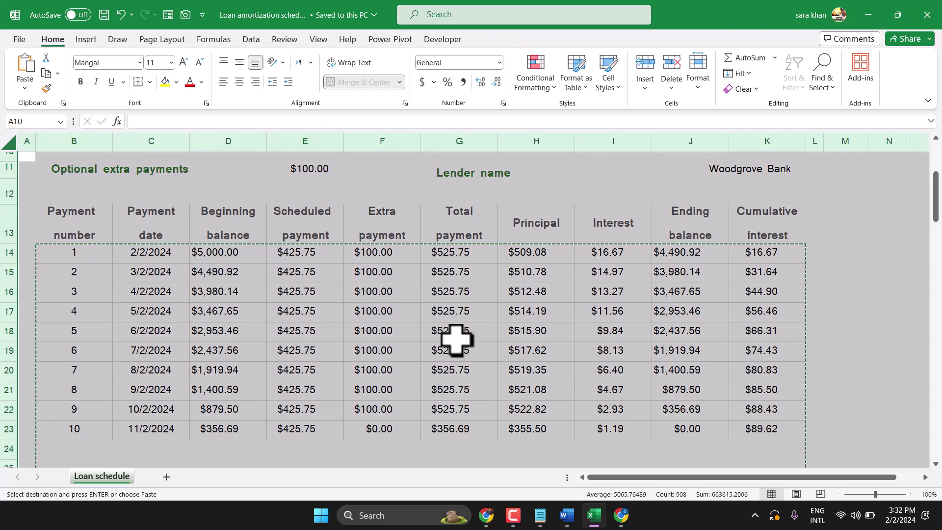
key("ctrl+v")
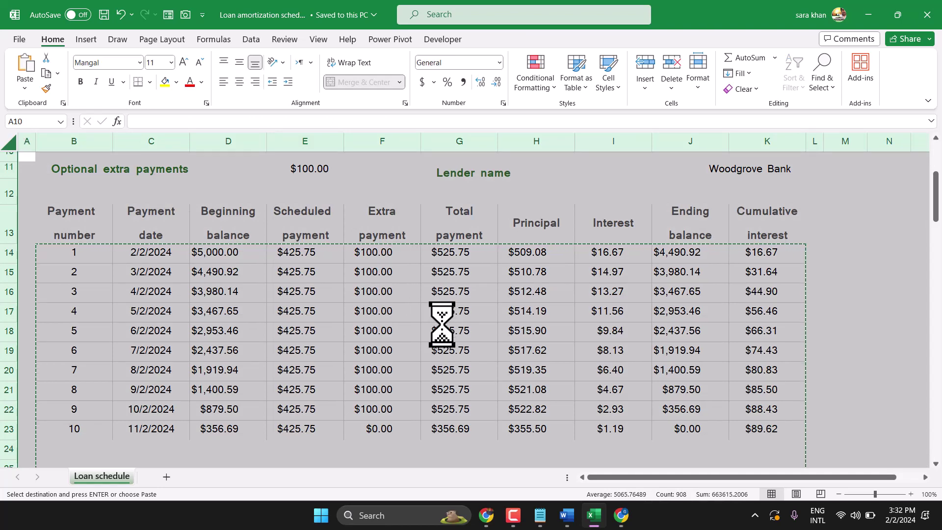
left_click(622, 518)
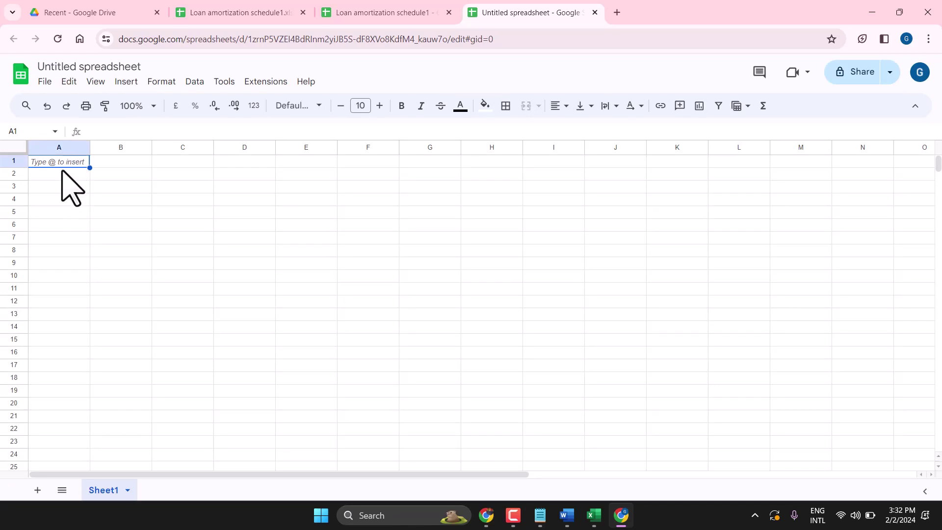
Step: Paste the loan schedule into the untitled sheet and compare with the .xlsx tab
key("ctrl+v")
scroll(413, 340, "down", 5)
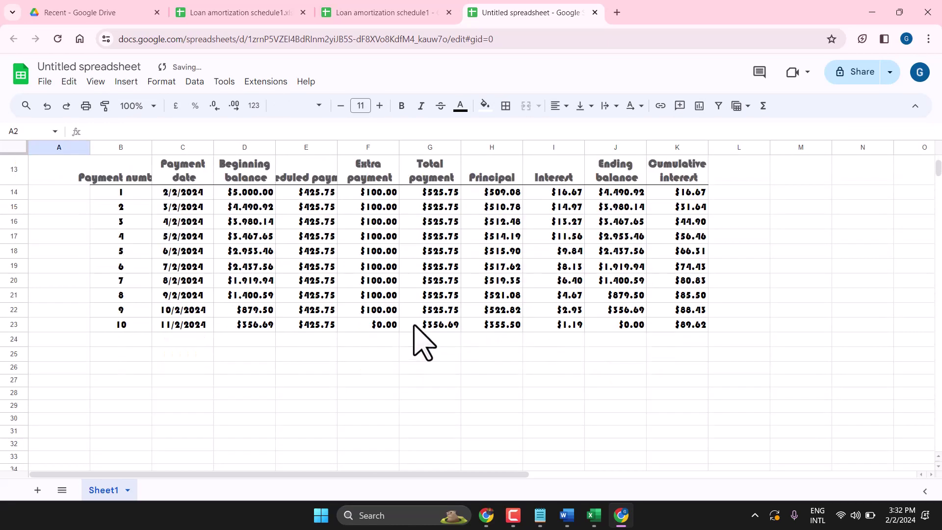
scroll(413, 340, "up", 5)
left_click(250, 340)
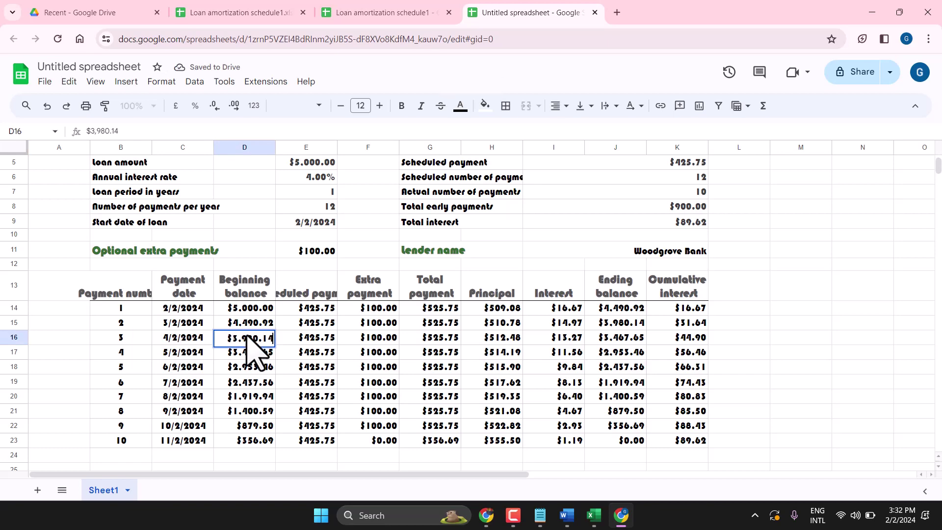
left_click(254, 12)
Step: Back in the Untitled spreadsheet, deselect the pasted cells and show the File menu
left_click(361, 10)
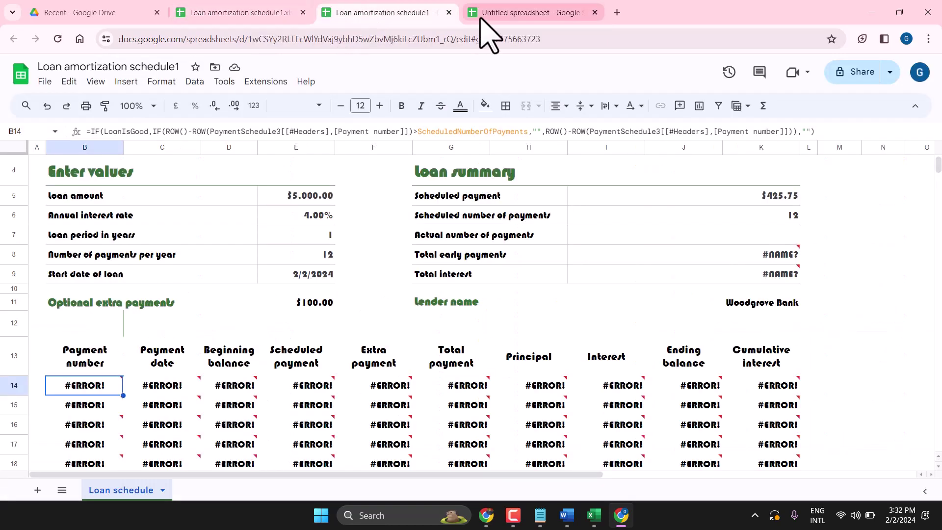
left_click(497, 13)
scroll(294, 353, "up", 2)
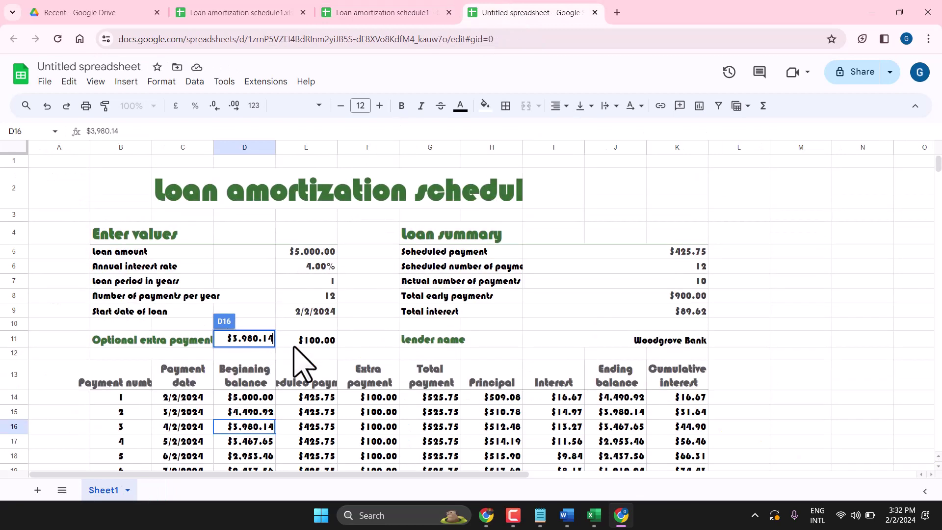
left_click(787, 267)
left_click(45, 82)
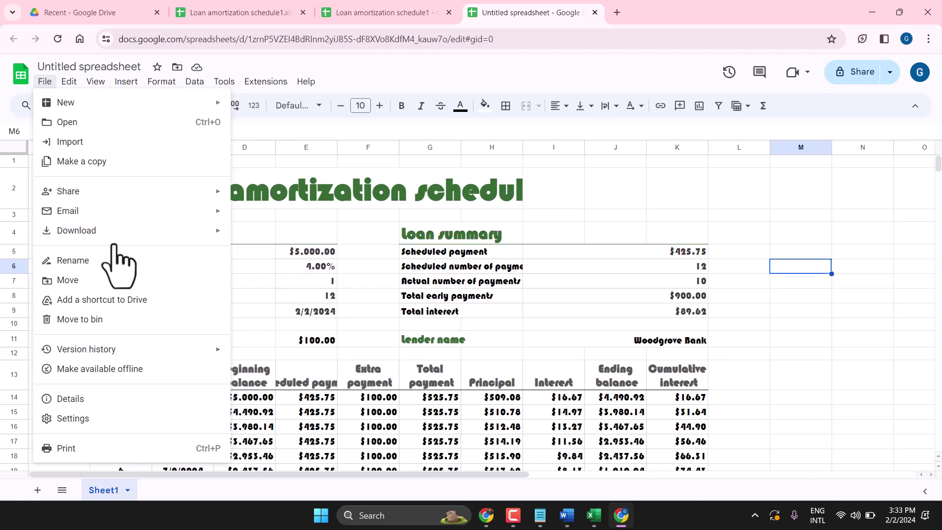
Step: Select 'Loan amortization schedule1.xlsx' from My Drive in the Import dialog and insert it
left_click(70, 142)
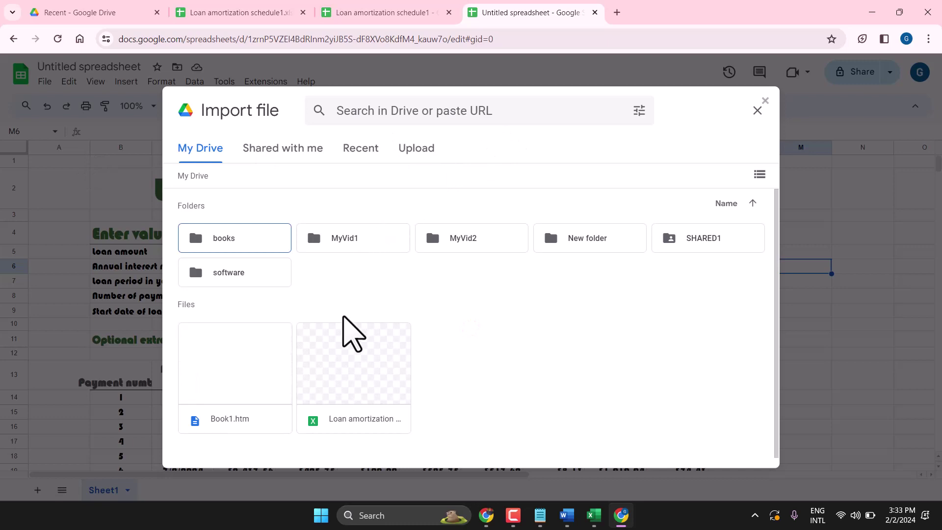
left_click(340, 356)
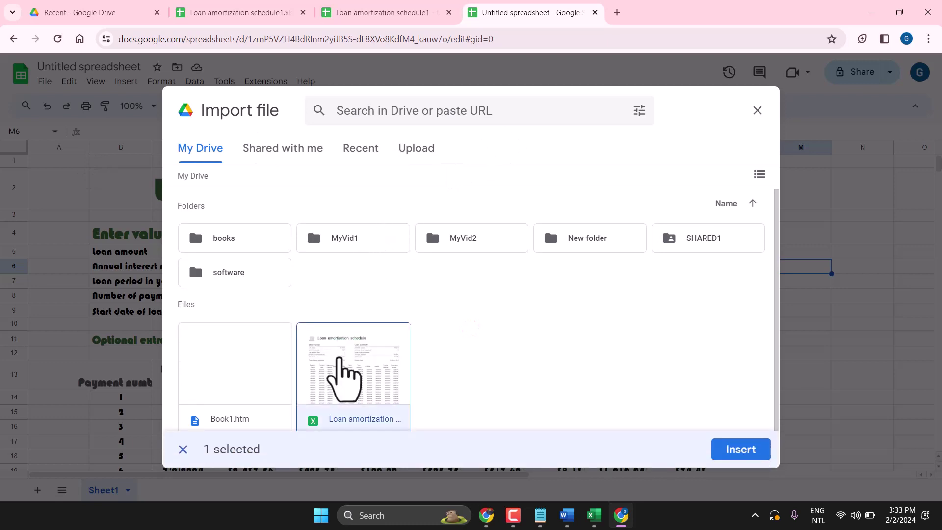
left_click(740, 455)
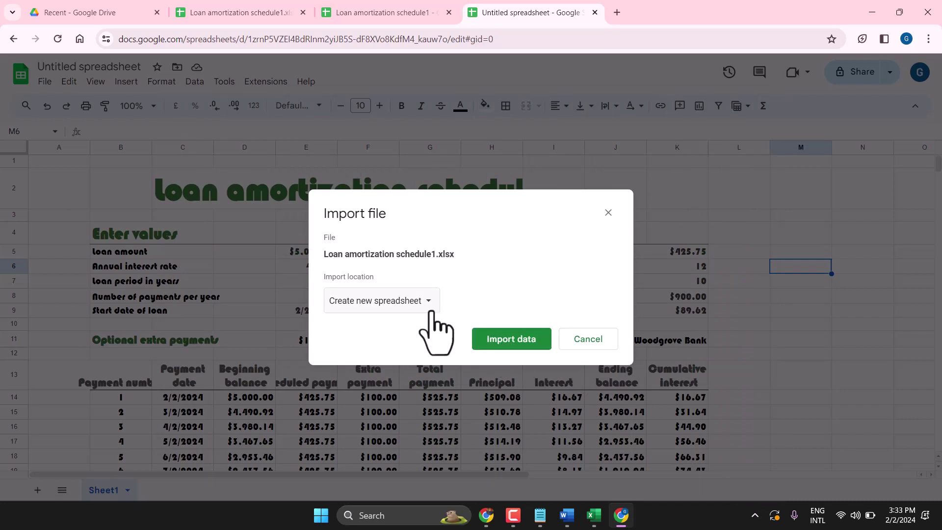
Step: Import the workbook with location 'Insert new sheet(s)' and Import theme ticked
left_click(417, 302)
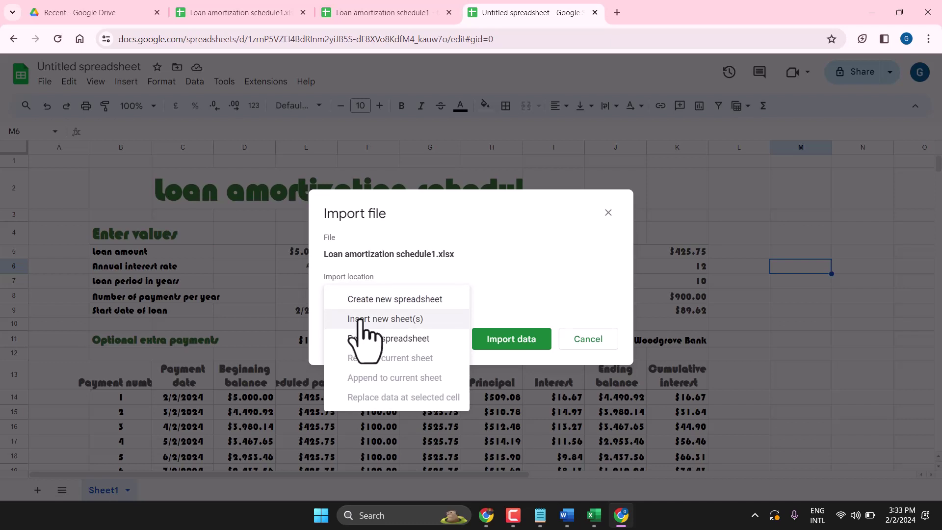
left_click(407, 320)
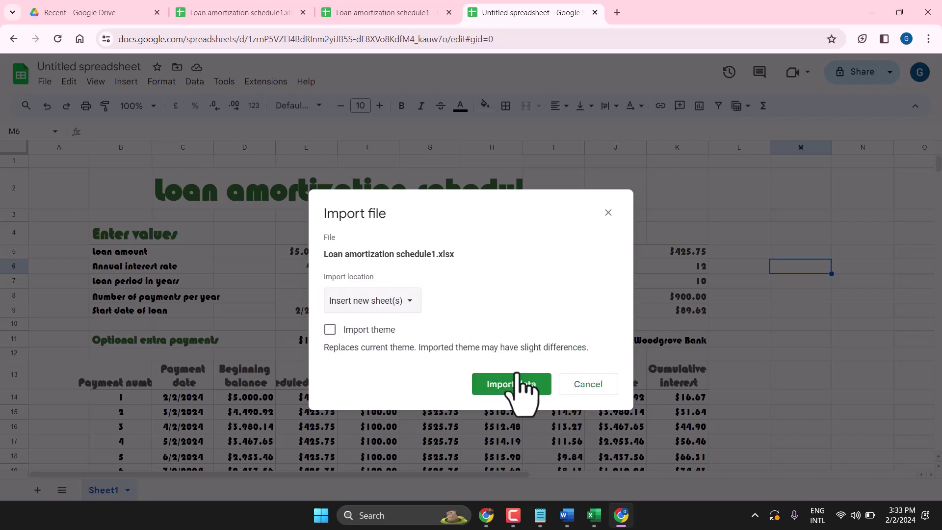
left_click(372, 332)
left_click(507, 388)
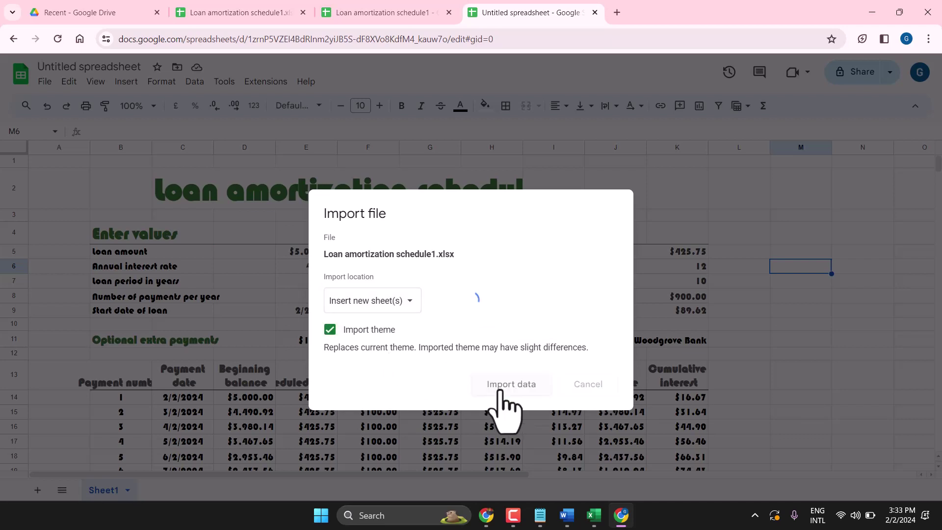